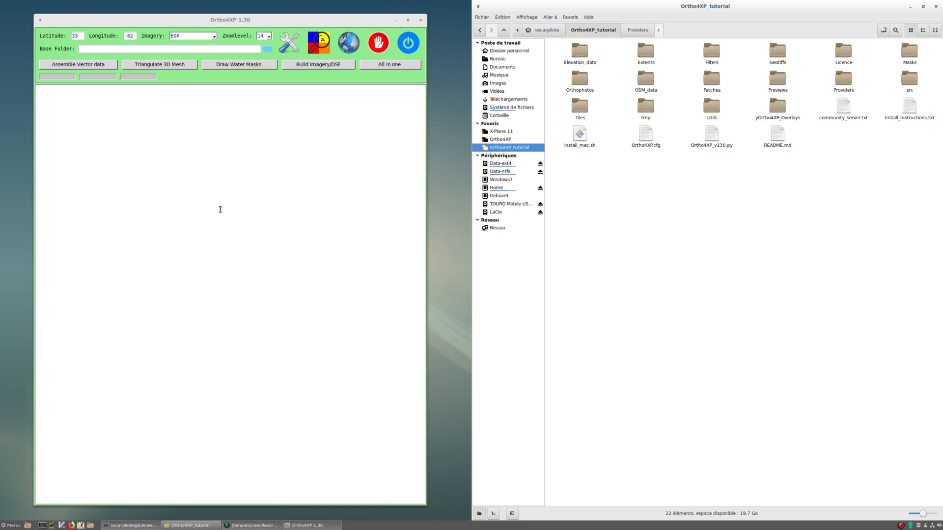
- Open the configuration window, review its parameter groups and close it without changing anything
{"action": "left_click", "coordinate": [330, 285]}
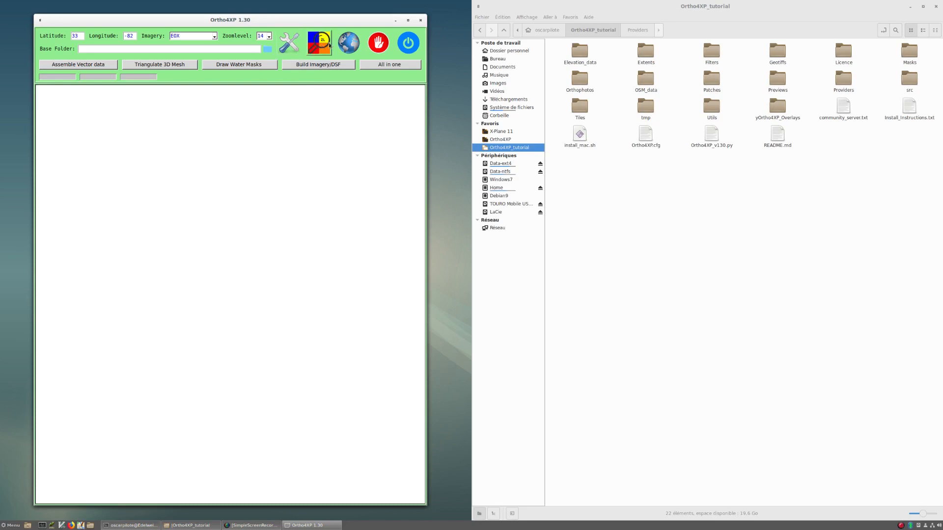
{"action": "left_click", "coordinate": [293, 42]}
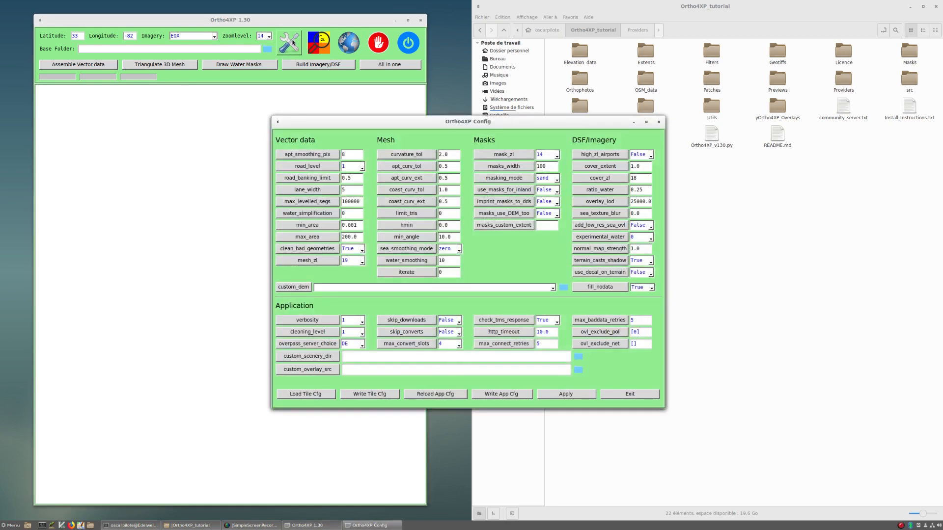
{"action": "left_click_drag", "start_coordinate": [368, 123], "coordinate": [335, 120]}
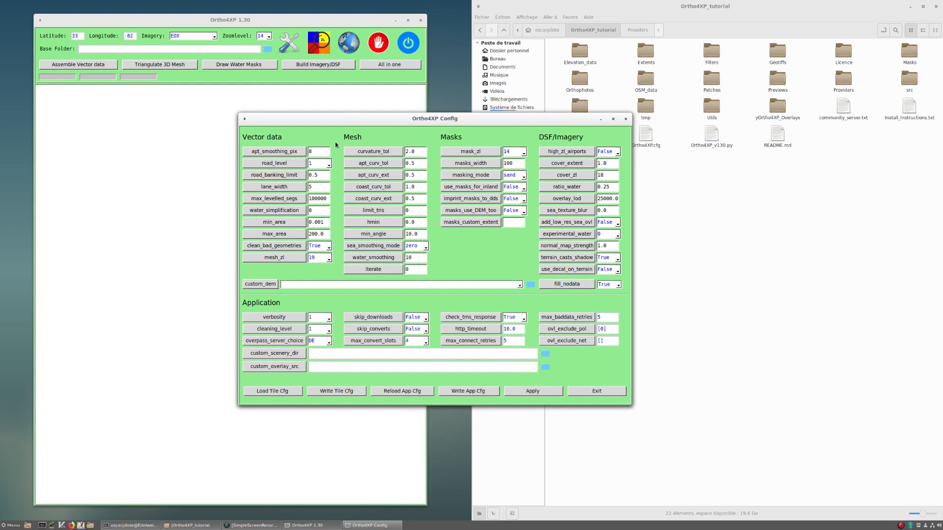
{"action": "left_click", "coordinate": [596, 390]}
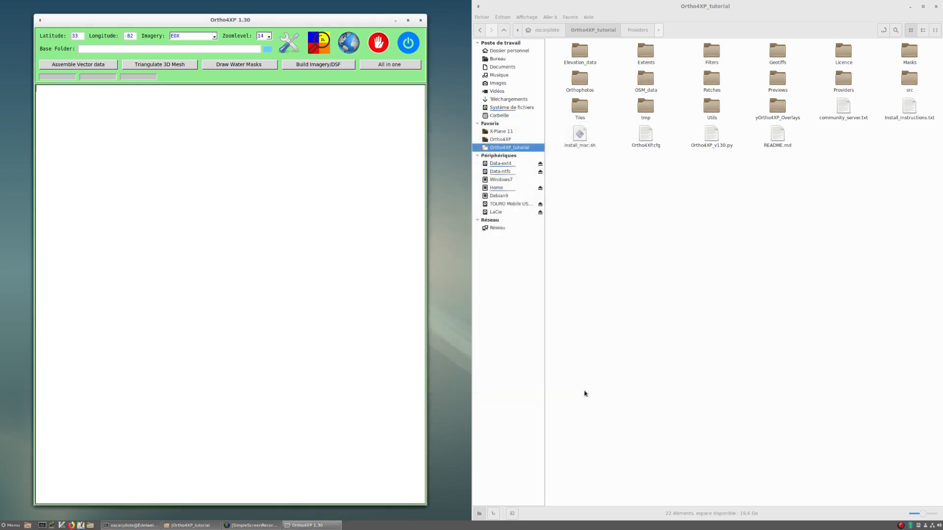
- Open the custom zoomlevels preview, load the OSM map at zoomlevel 11 and view it in a maximized window
{"action": "left_click", "coordinate": [321, 45]}
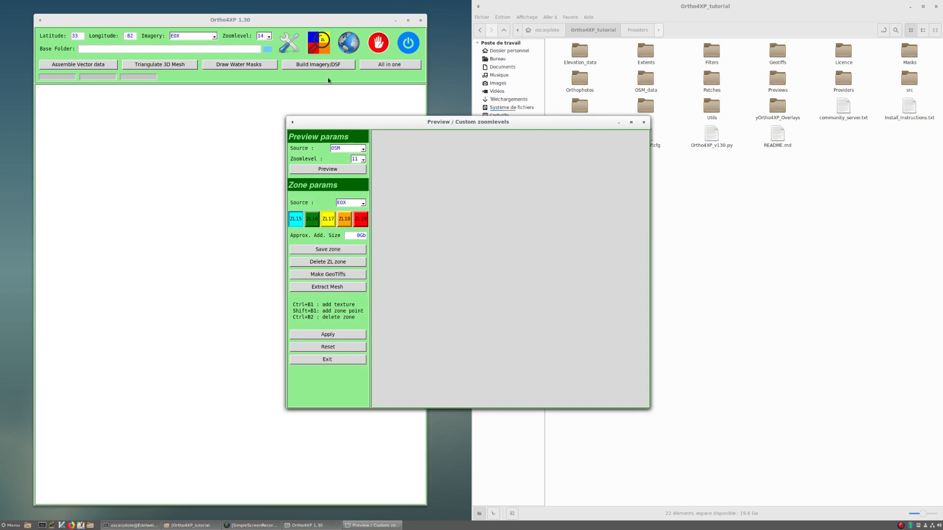
{"action": "left_click", "coordinate": [343, 171]}
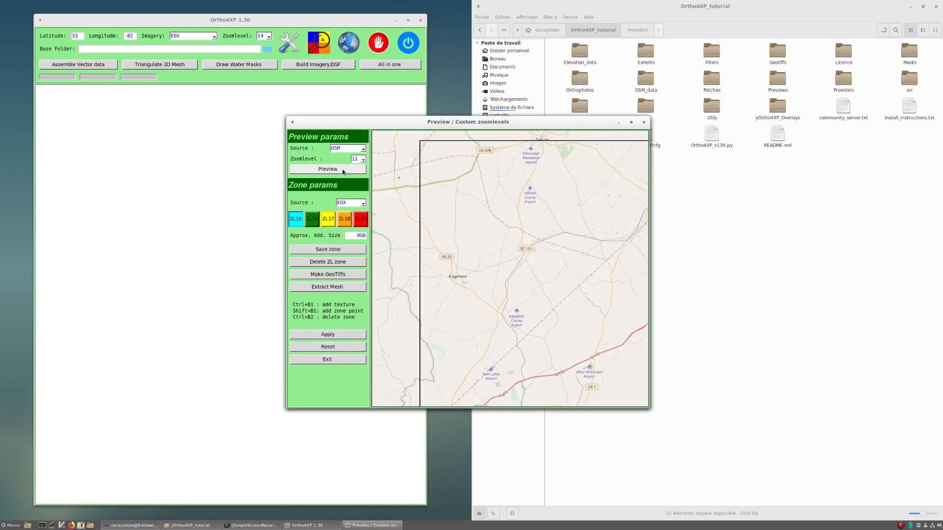
{"action": "left_click", "coordinate": [631, 122]}
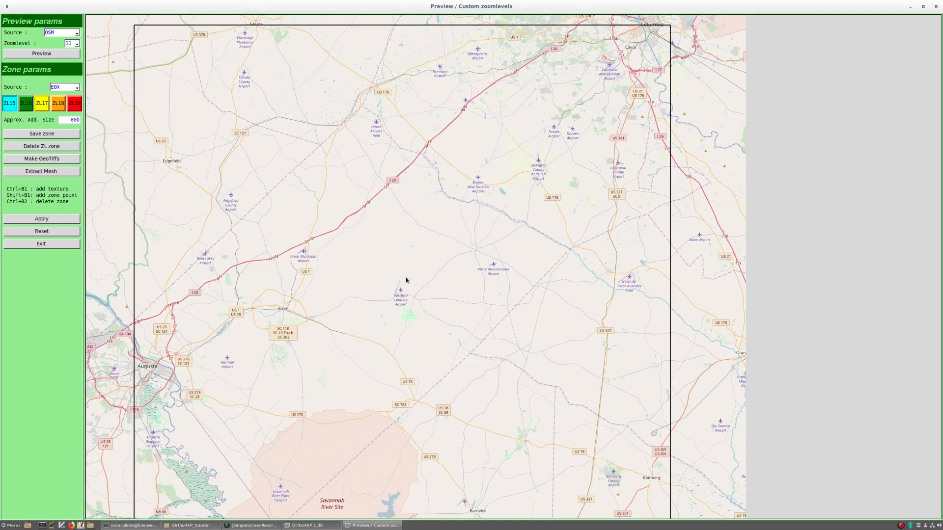
{"action": "scroll", "coordinate": [477, 246], "scroll_direction": "down", "scroll_amount": 5}
{"action": "left_click_drag", "start_coordinate": [474, 153], "coordinate": [481, 152]}
{"action": "left_click_drag", "start_coordinate": [402, 176], "coordinate": [417, 213]}
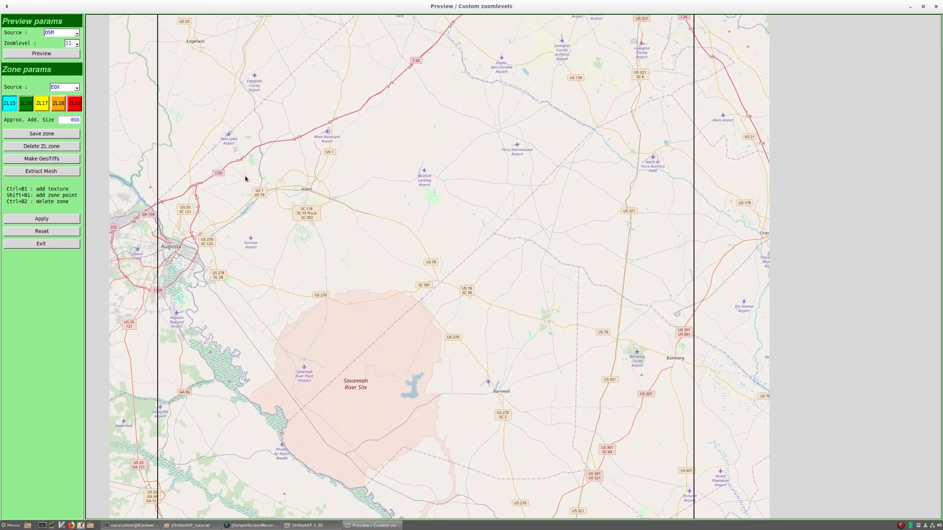
- Add a block of ZL17 texture zones over the airport east of Aiken
{"action": "left_click", "coordinate": [43, 103]}
{"action": "left_click", "coordinate": [419, 185], "text": "ctrl"}
{"action": "left_click", "coordinate": [404, 185], "text": "ctrl"}
{"action": "left_click", "coordinate": [401, 159], "text": "ctrl"}
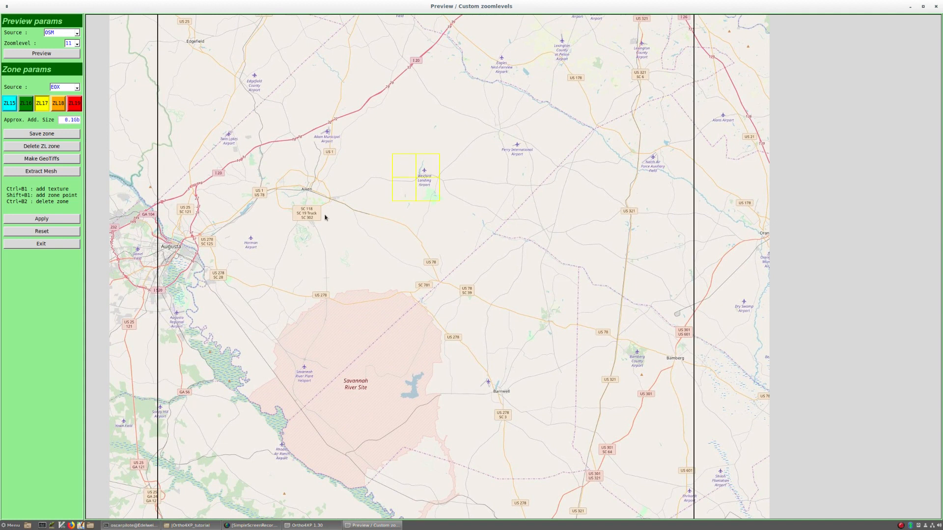
- Delete the ZL17 texture zones around the airport east of Aiken and exit the zoomlevel preview
{"action": "middle_click", "coordinate": [430, 182], "text": "ctrl"}
{"action": "middle_click", "coordinate": [418, 168], "text": "ctrl"}
{"action": "middle_click", "coordinate": [399, 172], "text": "ctrl"}
{"action": "middle_click", "coordinate": [402, 192], "text": "ctrl"}
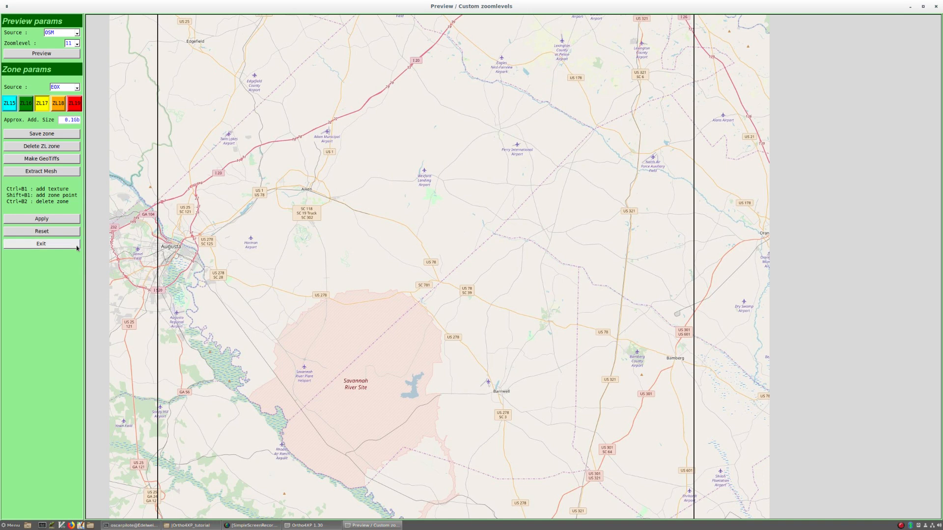
{"action": "left_click", "coordinate": [41, 244]}
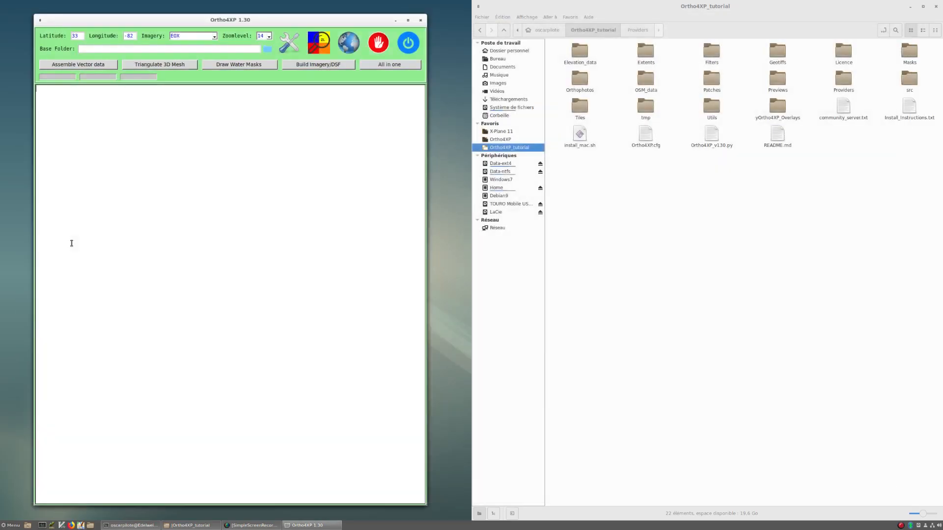
- Open the tiles collection map and make tile +33-082 in South Carolina the active tile
{"action": "left_click", "coordinate": [353, 47]}
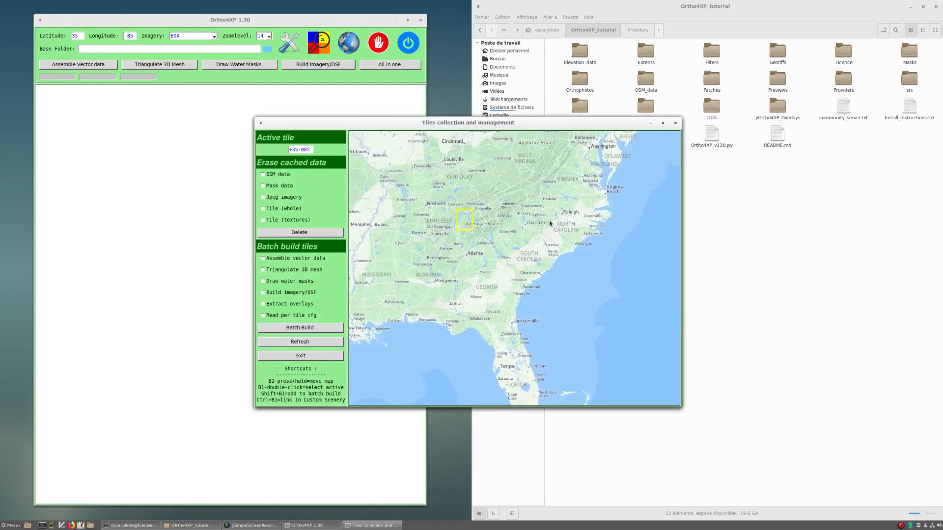
{"action": "left_click_drag", "start_coordinate": [411, 181], "coordinate": [388, 202]}
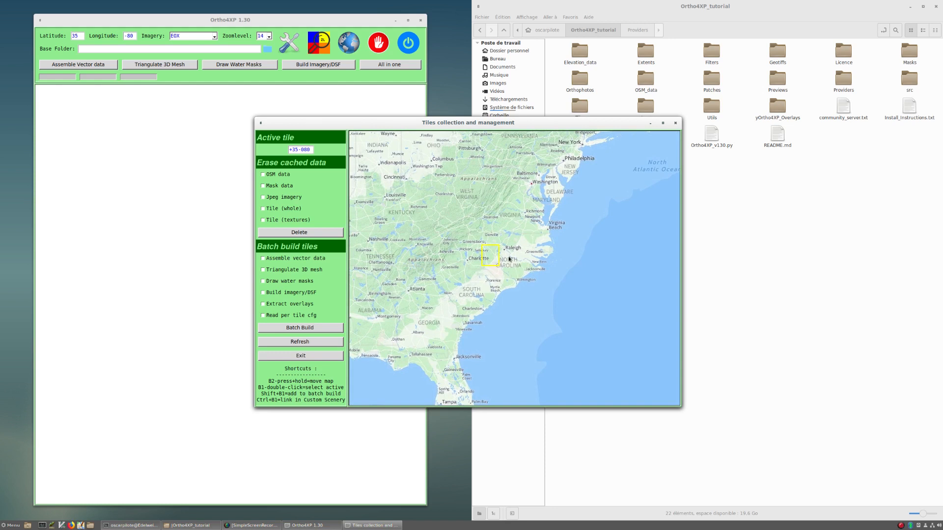
{"action": "double_click", "coordinate": [461, 301]}
- Mark several tiles around Atlanta, Tennessee and South Carolina for batch build, and exit the tiles collection
{"action": "left_click", "coordinate": [422, 294], "text": "shift"}
{"action": "left_click", "coordinate": [423, 275], "text": "shift"}
{"action": "left_click", "coordinate": [429, 241], "text": "shift"}
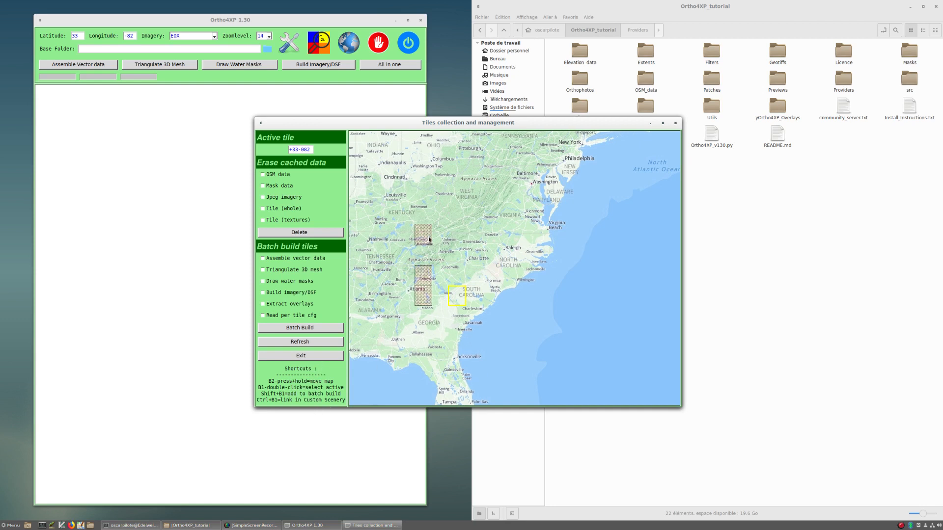
{"action": "left_click", "coordinate": [477, 286], "text": "shift"}
{"action": "left_click", "coordinate": [326, 358]}
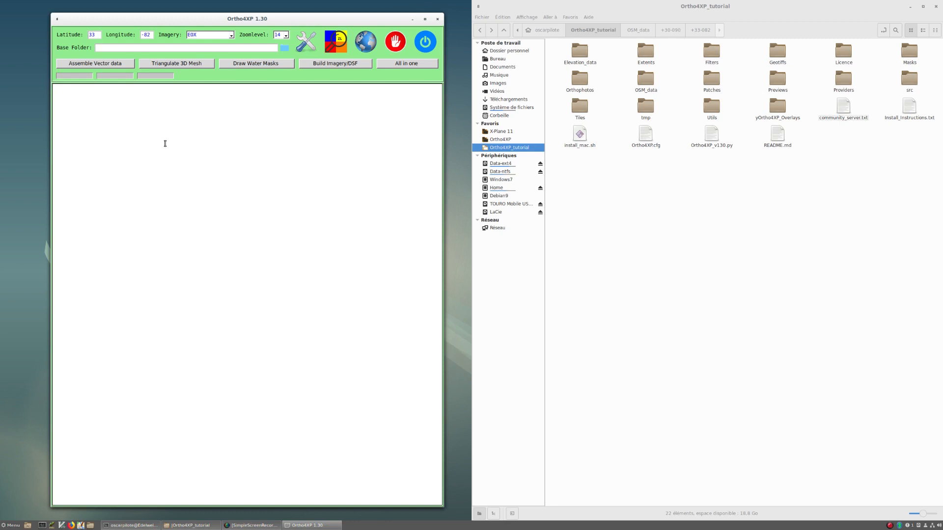
- Check the contents of the Tiles folder in Ortho4XP_tutorial and return to the parent folder
{"action": "left_click", "coordinate": [101, 49]}
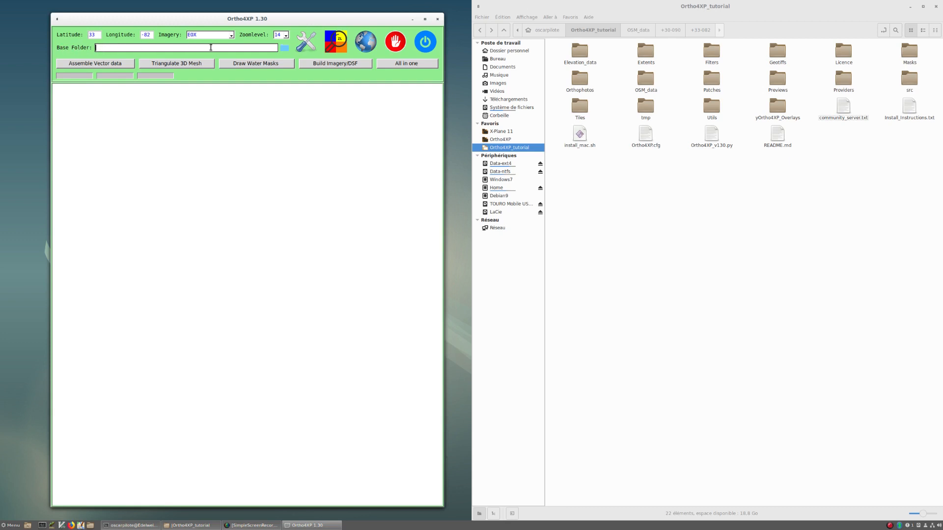
{"action": "double_click", "coordinate": [579, 107]}
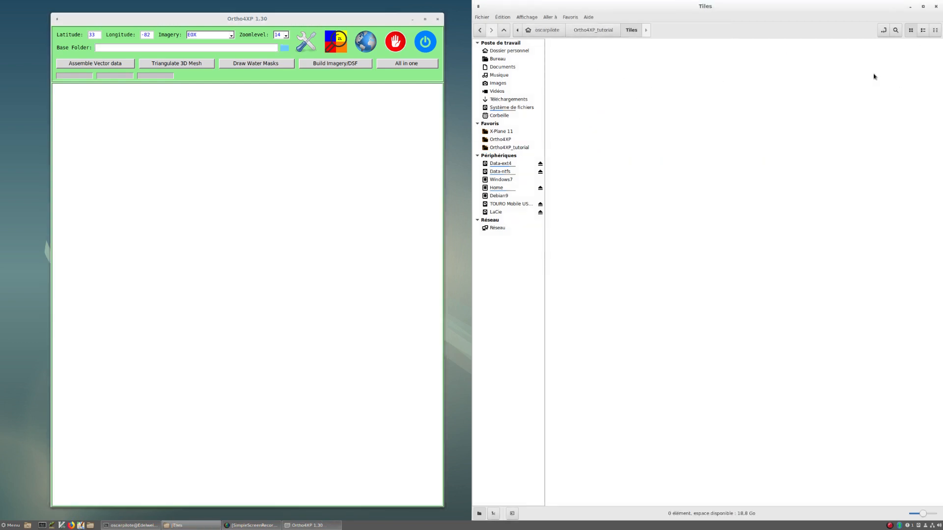
{"action": "left_click", "coordinate": [480, 31]}
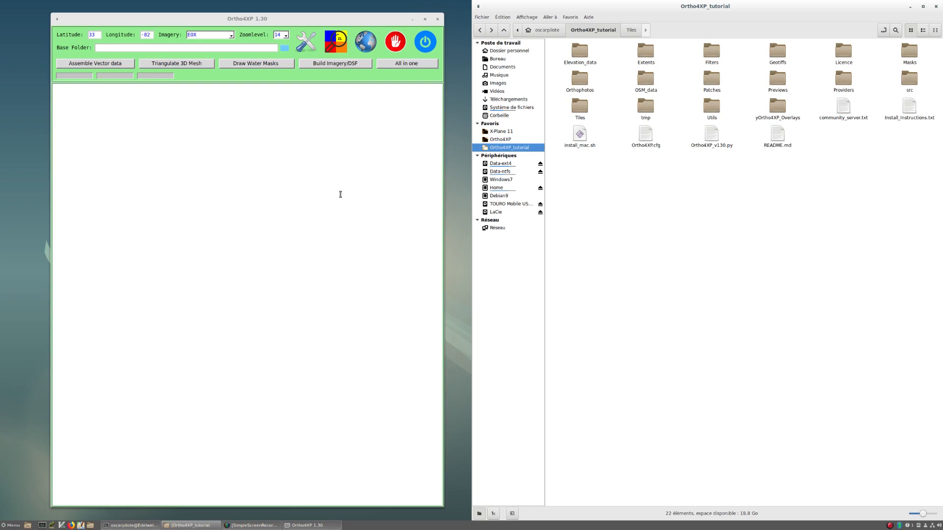
- With the home directory's Bureau folder as base folder, assemble the vector data and triangulate the 3D mesh for tile +33-082
{"action": "left_click", "coordinate": [197, 47]}
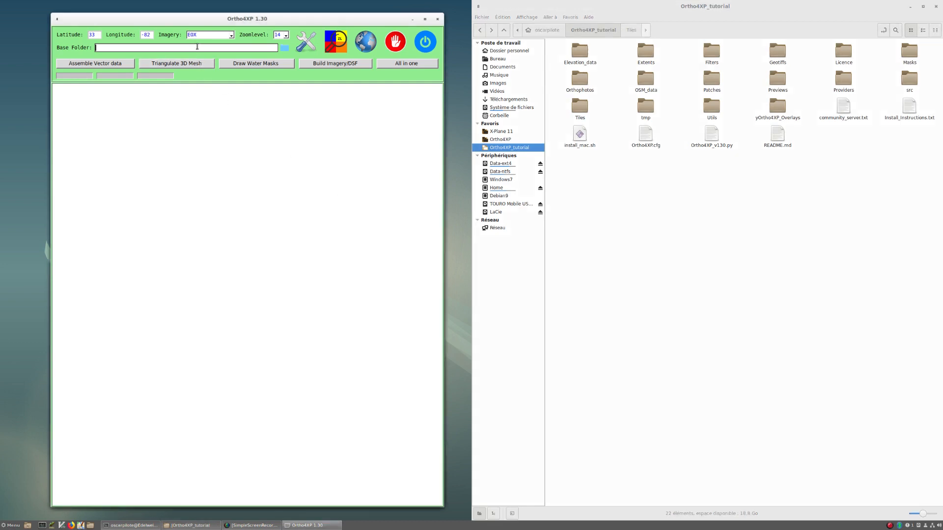
{"action": "type", "text": "/home/oscarpilote/Bureau/"}
{"action": "left_click", "coordinate": [77, 64]}
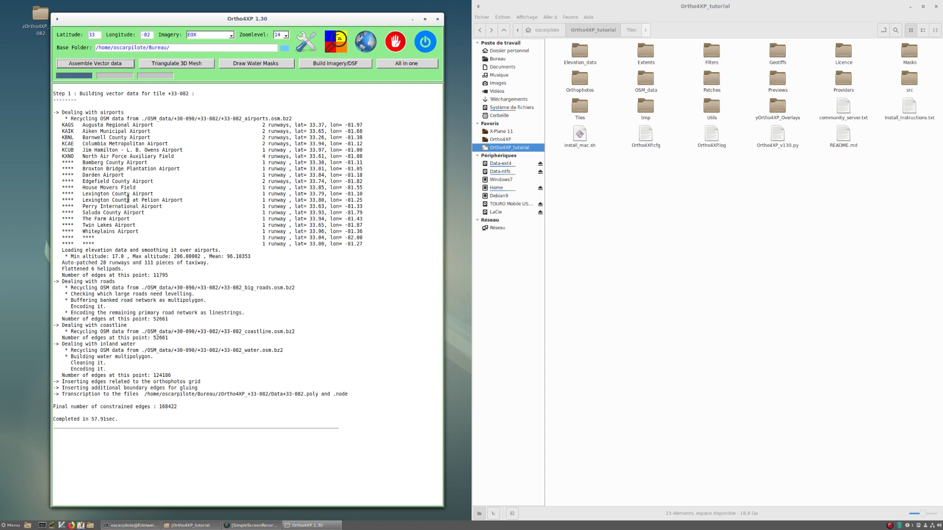
{"action": "left_click", "coordinate": [179, 65]}
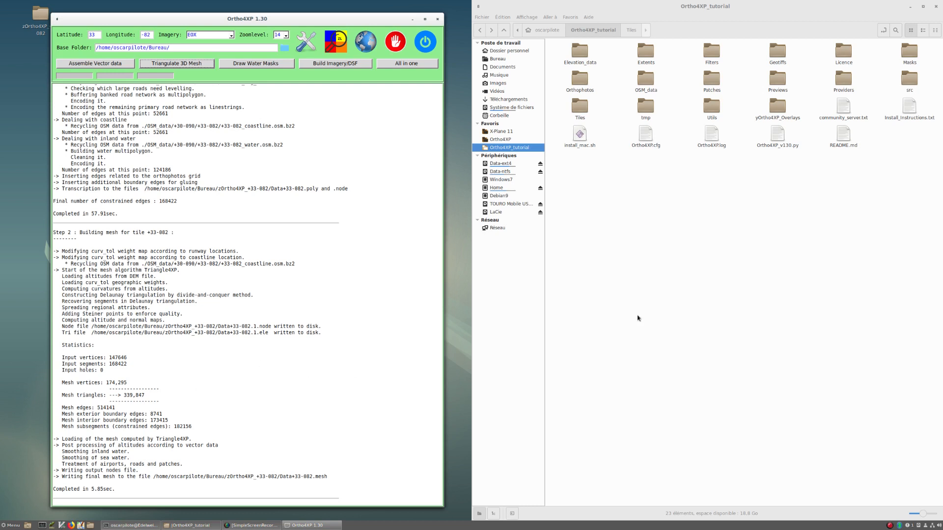
- Open Data+33-082.mesh from the zOrtho4XP_+33-082 desktop folder in Medit and view it maximized from above
{"action": "double_click", "coordinate": [41, 17]}
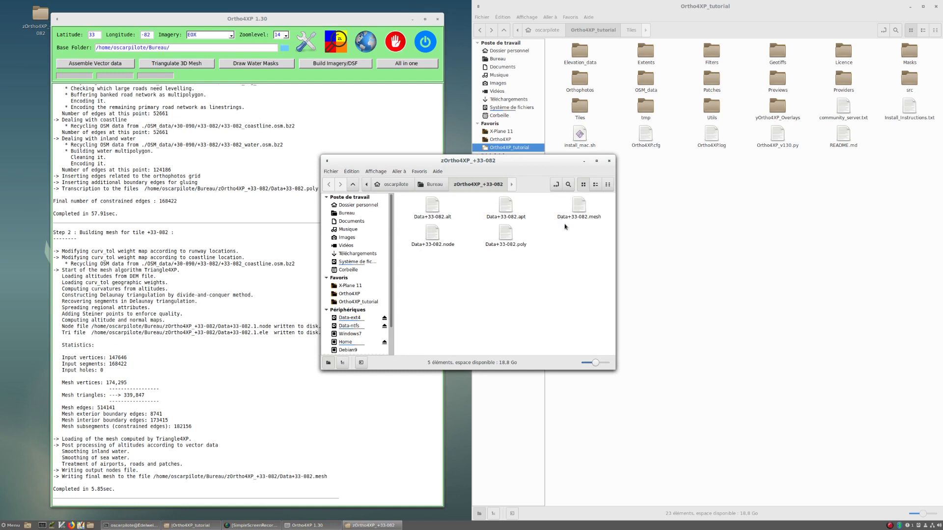
{"action": "left_click", "coordinate": [583, 210]}
{"action": "double_click", "coordinate": [584, 210]}
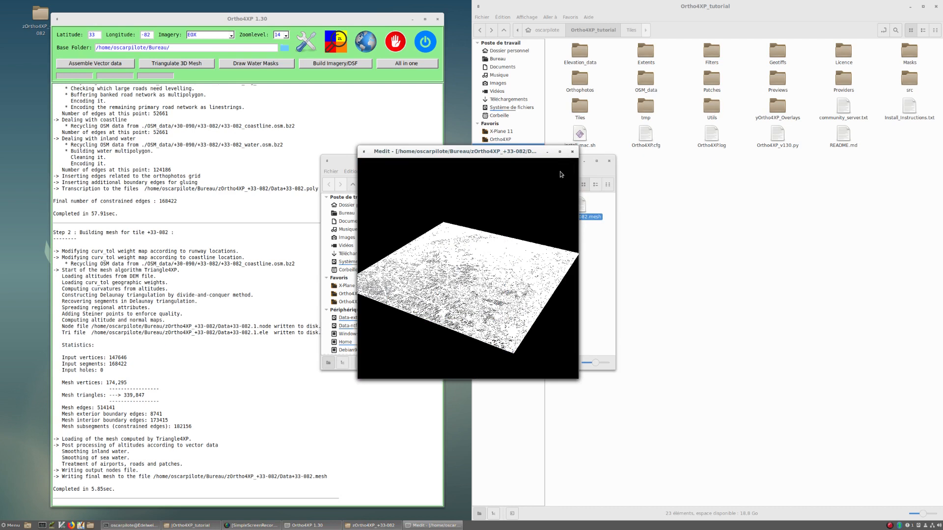
{"action": "left_click", "coordinate": [560, 152]}
{"action": "left_click_drag", "start_coordinate": [519, 223], "coordinate": [503, 297]}
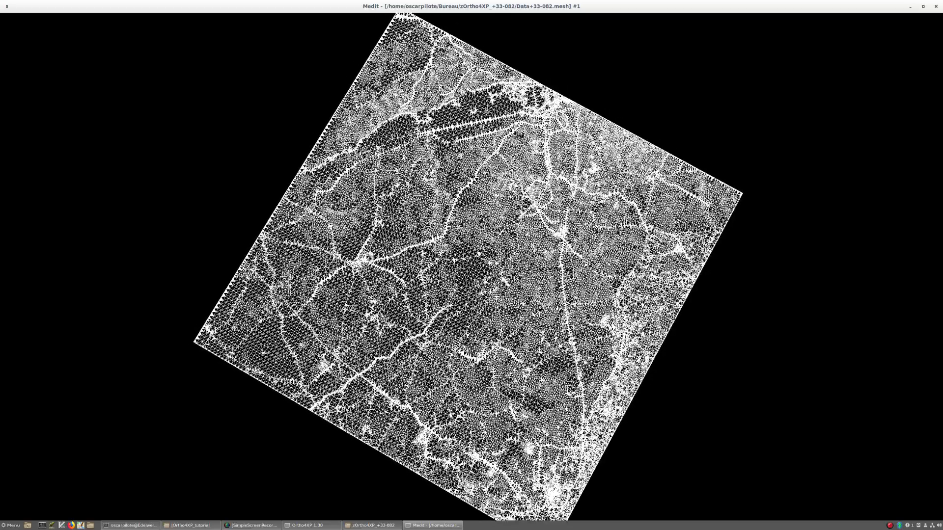
- Render the mesh in Shading mode with its material colours displayed
{"action": "right_click", "coordinate": [423, 197]}
{"action": "mouse_move", "coordinate": [445, 210]}
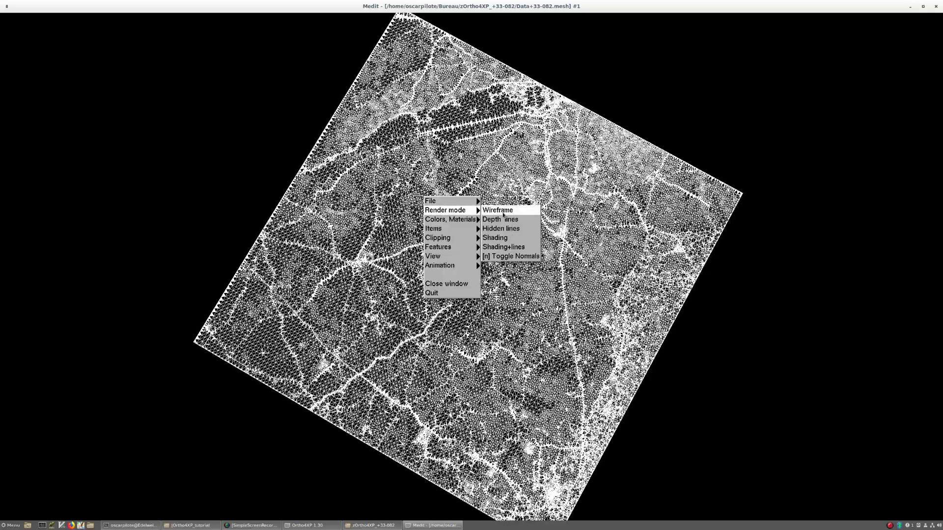
{"action": "left_click", "coordinate": [493, 237]}
{"action": "left_click_drag", "start_coordinate": [483, 266], "coordinate": [481, 267]}
{"action": "key", "text": "e"}
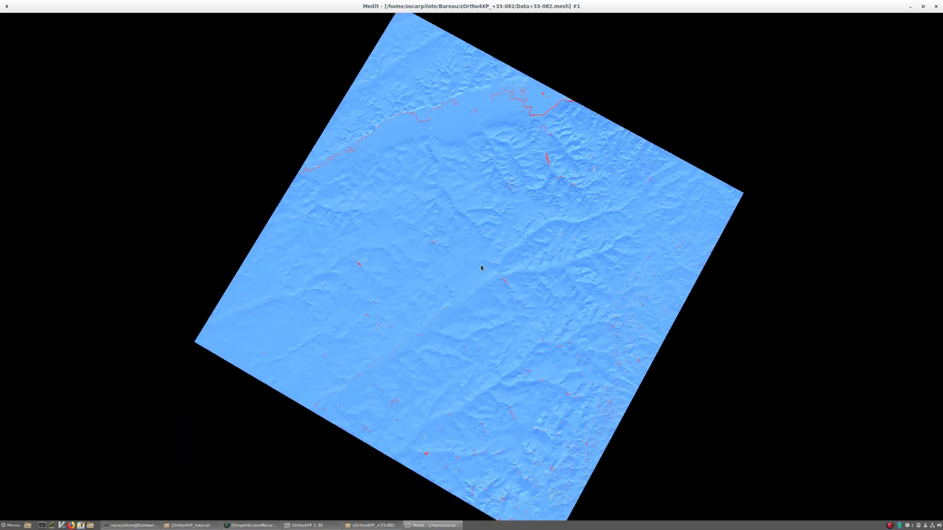
- Examine the shaded mesh up close around the two-runway airport near the tile's corner and the winding river
{"action": "key", "text": "z"}
{"action": "key", "text": "z"}
{"action": "key", "text": "z"}
{"action": "key", "text": "z"}
{"action": "key", "text": "Up"}
{"action": "key", "text": "Up"}
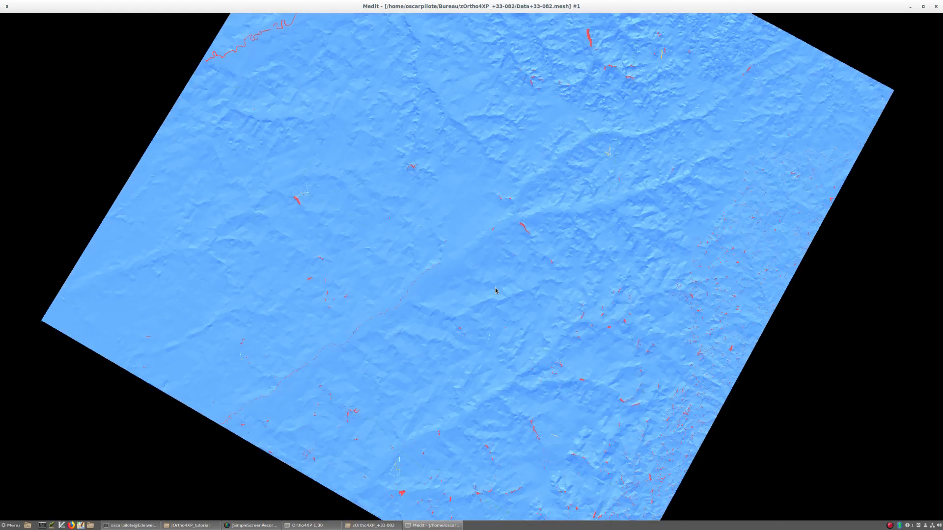
{"action": "key", "text": "z"}
{"action": "key", "text": "z"}
{"action": "key", "text": "z"}
{"action": "key", "text": "z"}
{"action": "key", "text": "Up"}
{"action": "key", "text": "Up"}
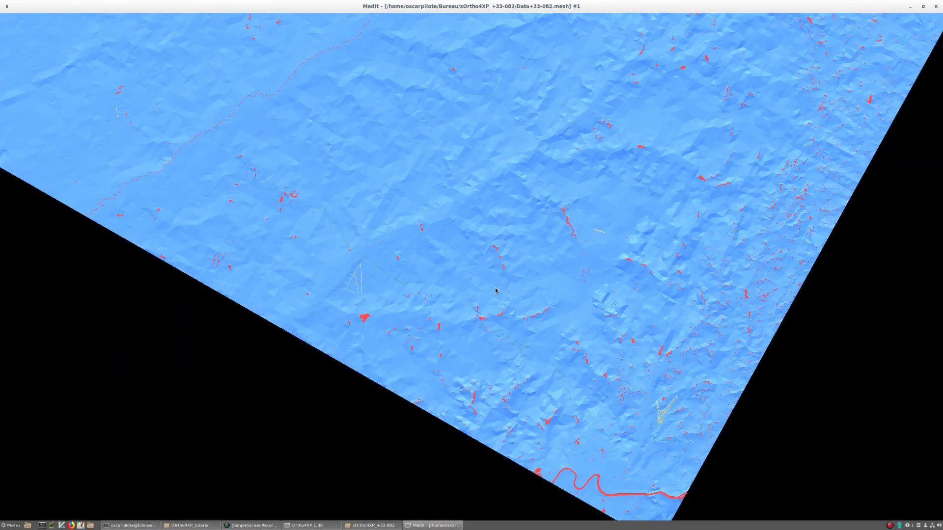
{"action": "key", "text": "Left"}
{"action": "key", "text": "Left"}
{"action": "key", "text": "Up"}
{"action": "key", "text": "Up"}
{"action": "key", "text": "z"}
{"action": "key", "text": "z"}
{"action": "key", "text": "z"}
{"action": "key", "text": "z"}
{"action": "key", "text": "z"}
{"action": "key", "text": "z"}
{"action": "key", "text": "z"}
{"action": "key", "text": "z"}
{"action": "key", "text": "z"}
{"action": "key", "text": "z"}
{"action": "key", "text": "z"}
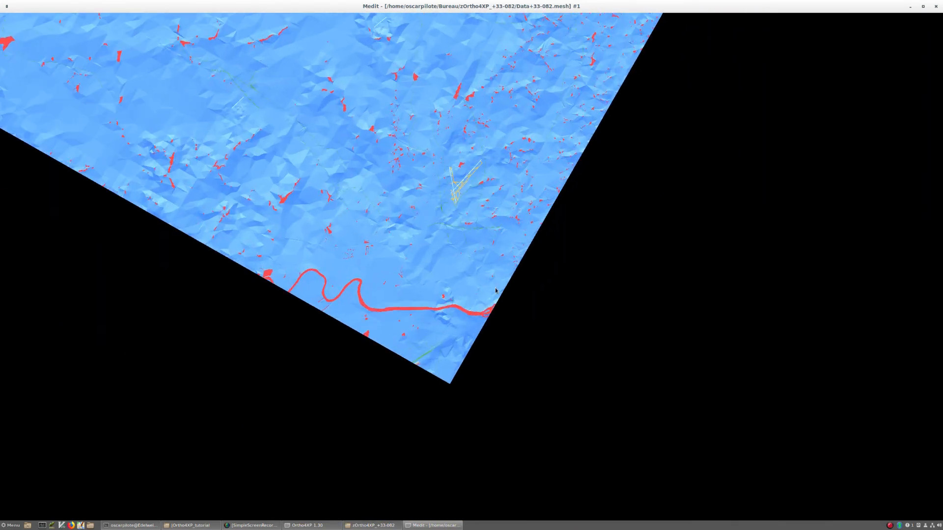
{"action": "key", "text": "Down"}
{"action": "key", "text": "Down"}
{"action": "key", "text": "Down"}
{"action": "key", "text": "Down"}
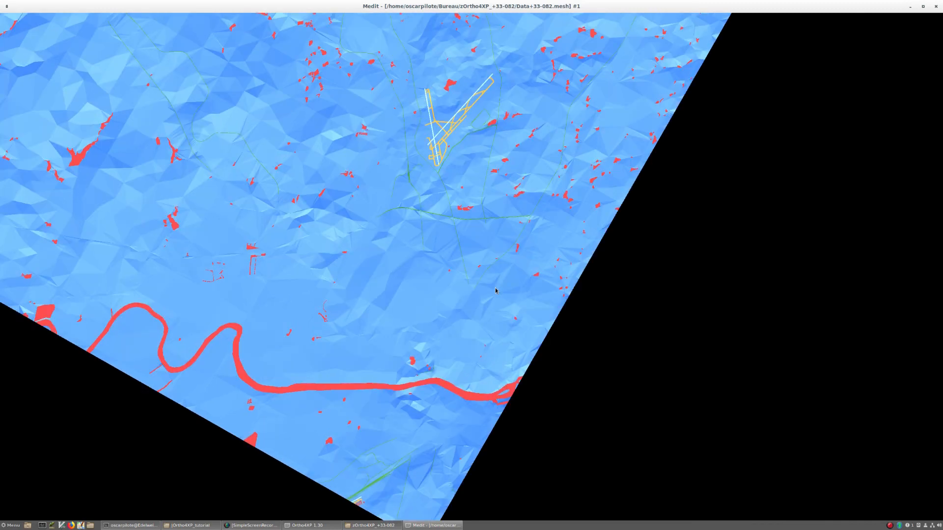
{"action": "key", "text": "Down"}
{"action": "key", "text": "z"}
{"action": "key", "text": "z"}
{"action": "key", "text": "z"}
{"action": "key", "text": "z"}
{"action": "key", "text": "z"}
{"action": "key", "text": "z"}
{"action": "key", "text": "z"}
{"action": "key", "text": "z"}
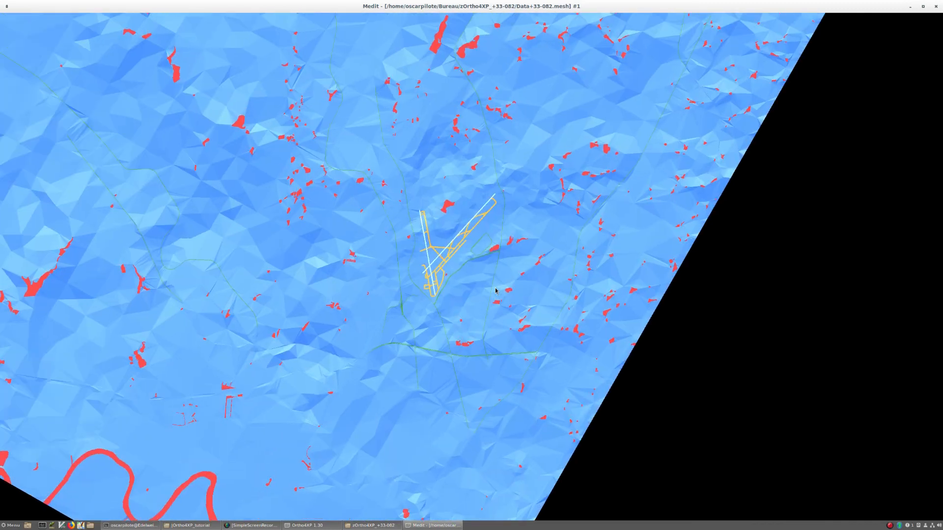
{"action": "key", "text": "z"}
{"action": "key", "text": "z"}
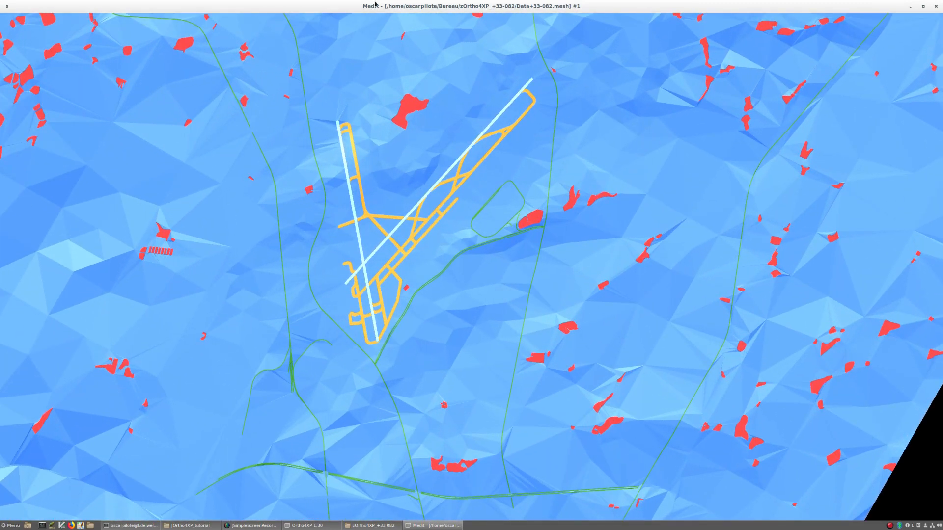
- Show the triangle edges over the shaded airport mesh to inspect them, and hide them again
{"action": "left_click_drag", "start_coordinate": [440, 174], "coordinate": [442, 178]}
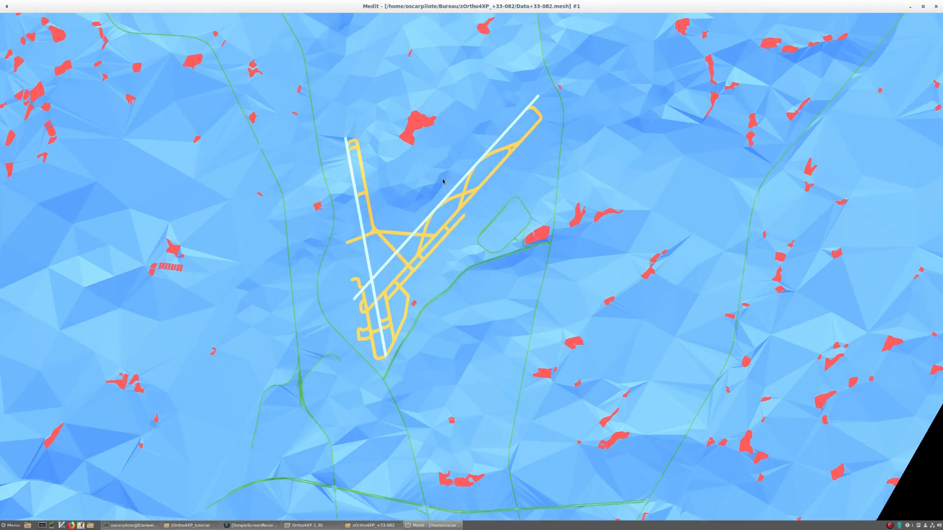
{"action": "key", "text": "l"}
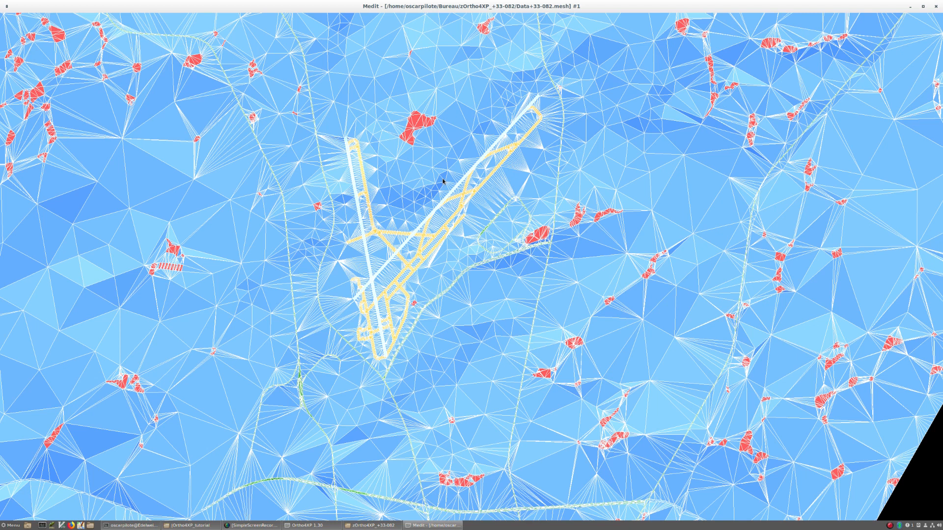
{"action": "key", "text": "l"}
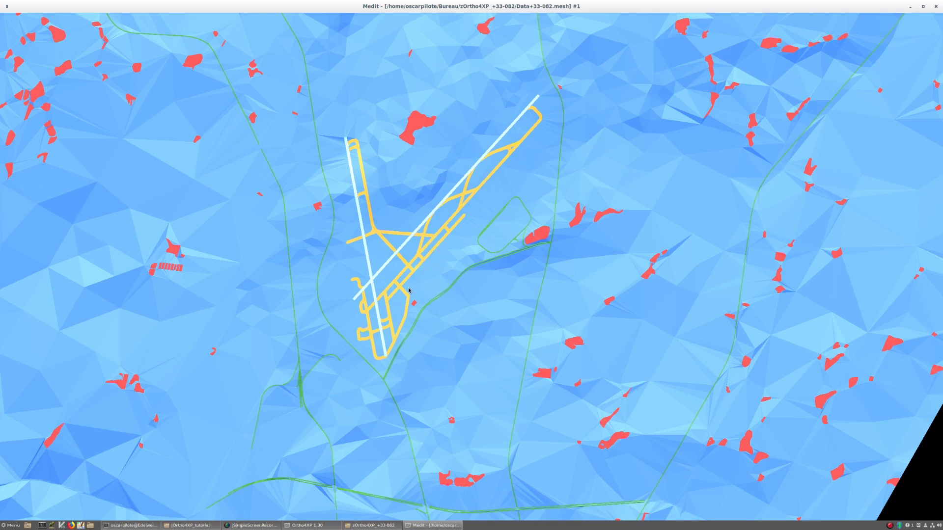
- Inspect the triangle edges closer around the airport's runways and taxiways, hide them, and close the mesh viewer and the tile folder
{"action": "key", "text": "l"}
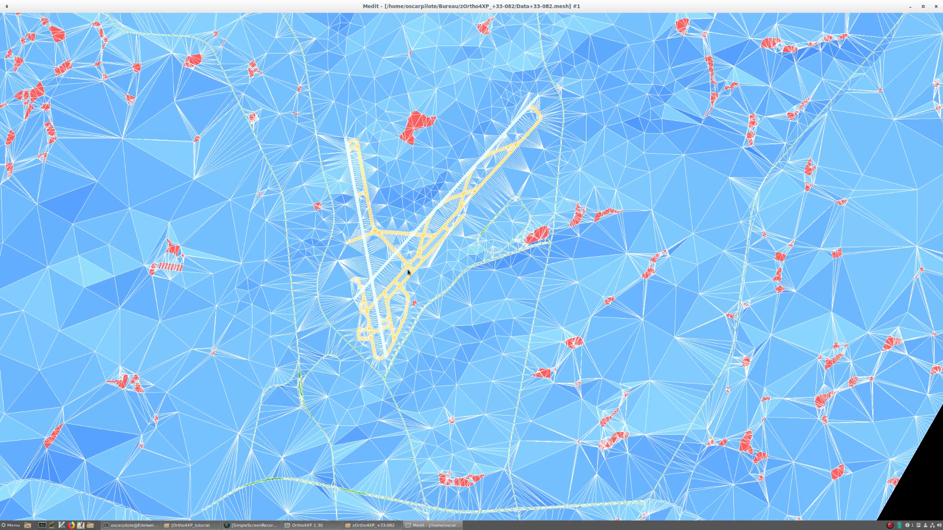
{"action": "scroll", "coordinate": [407, 271], "scroll_direction": "up", "scroll_amount": 6}
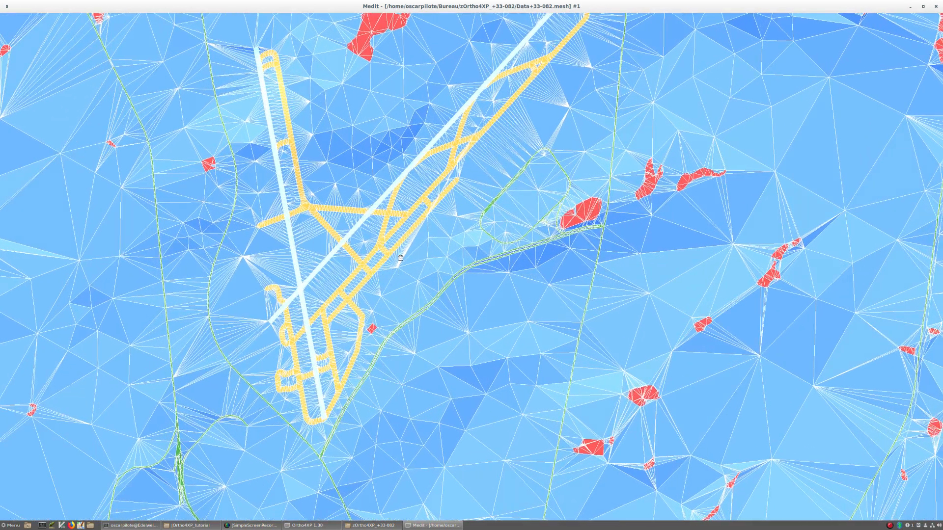
{"action": "left_click_drag", "start_coordinate": [401, 258], "coordinate": [403, 261]}
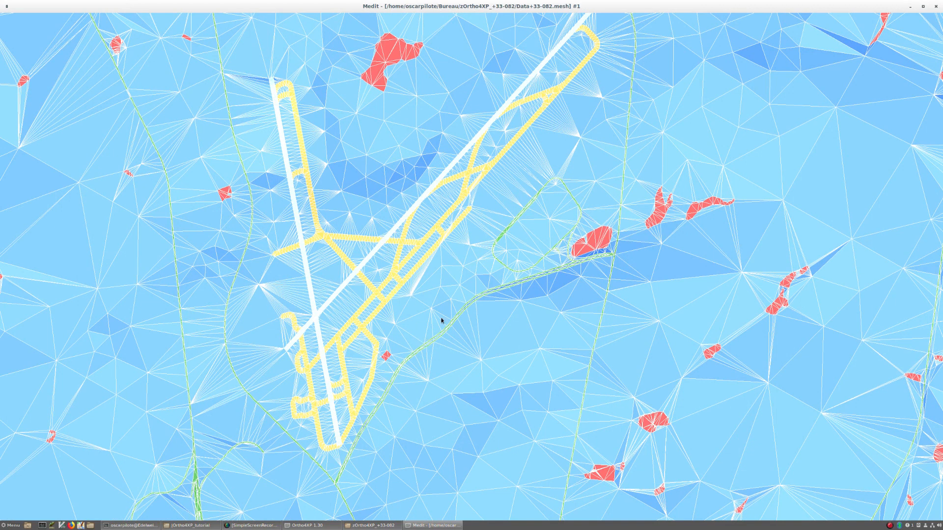
{"action": "key", "text": "l"}
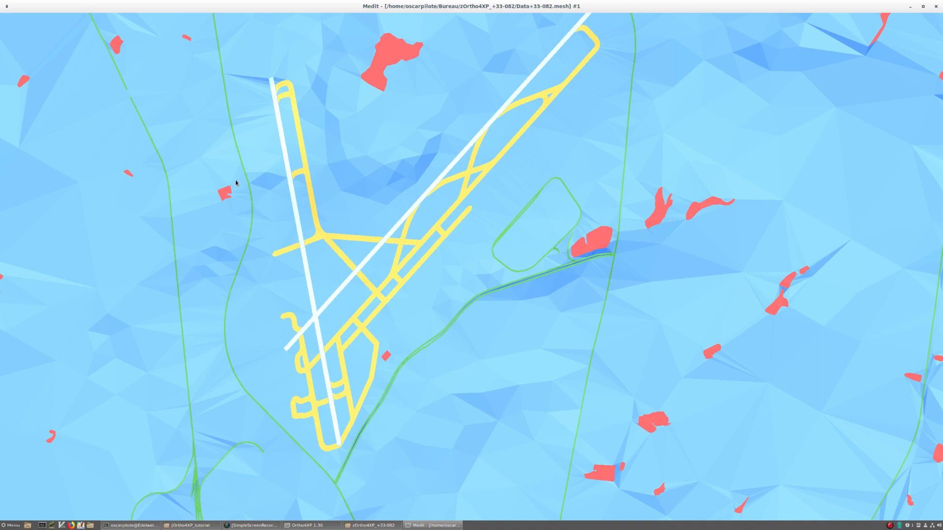
{"action": "key", "text": "Escape"}
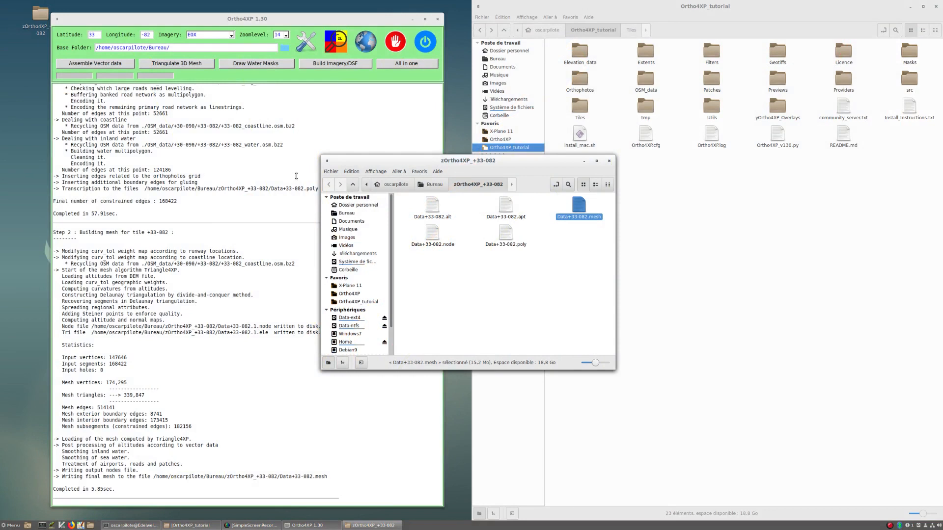
{"action": "left_click", "coordinate": [610, 162]}
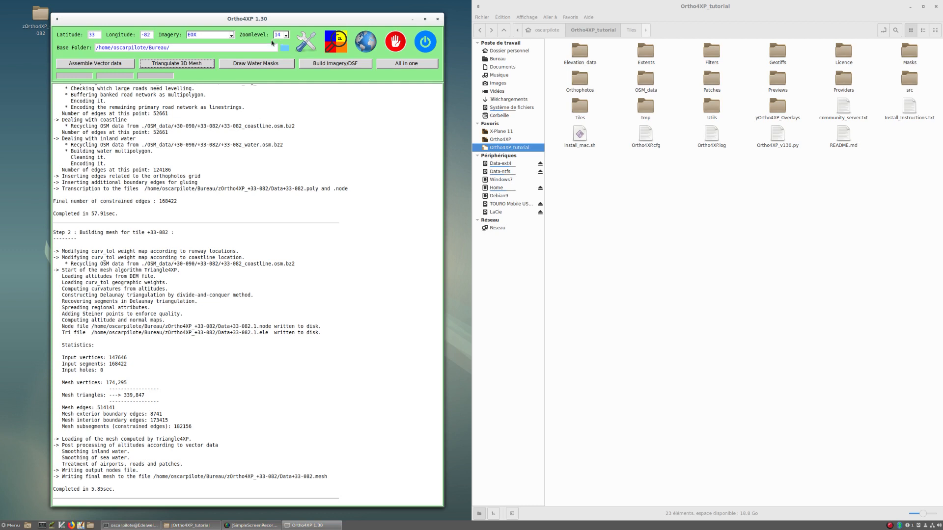
- Build the imagery and DSF for tile +33-082 and check the output in the zOrtho4XP_+33-082 desktop folder, closing it again
{"action": "left_click", "coordinate": [335, 63]}
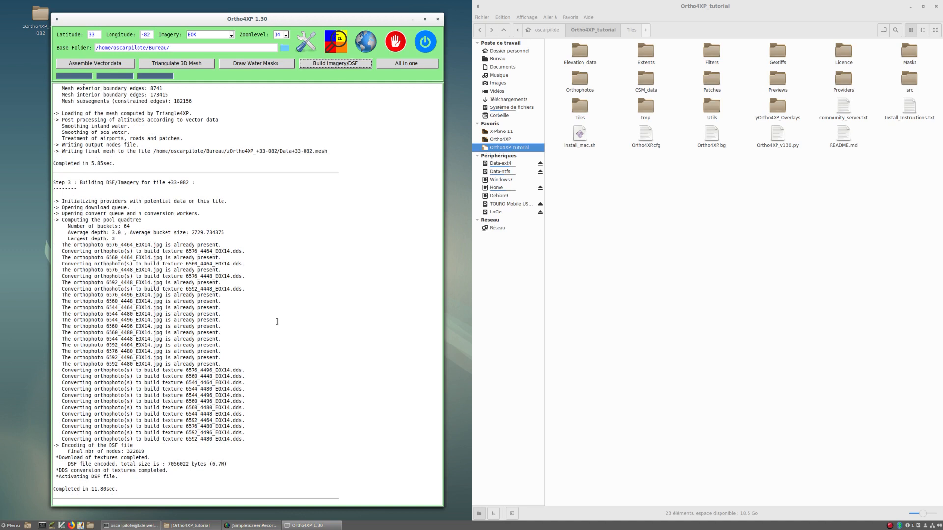
{"action": "left_click", "coordinate": [38, 16]}
{"action": "double_click", "coordinate": [37, 16]}
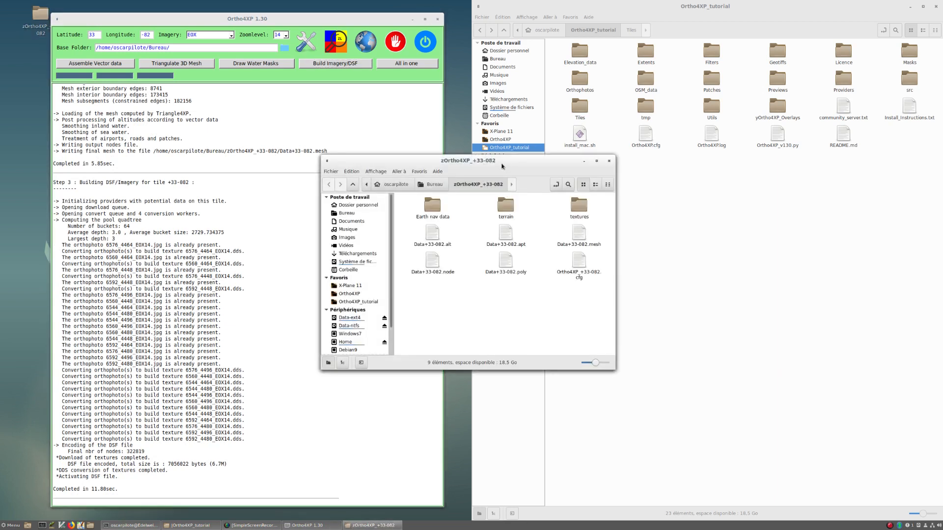
{"action": "left_click_drag", "start_coordinate": [500, 161], "coordinate": [563, 184]}
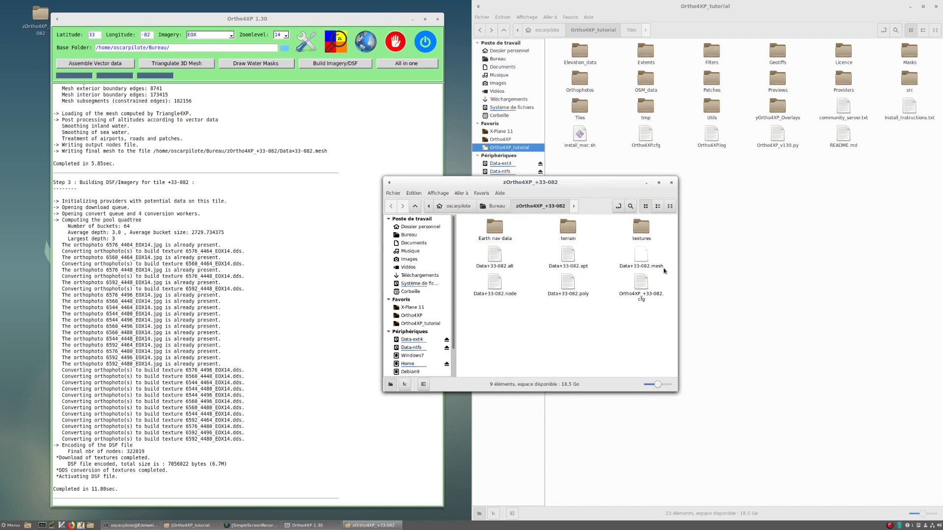
{"action": "left_click", "coordinate": [672, 183]}
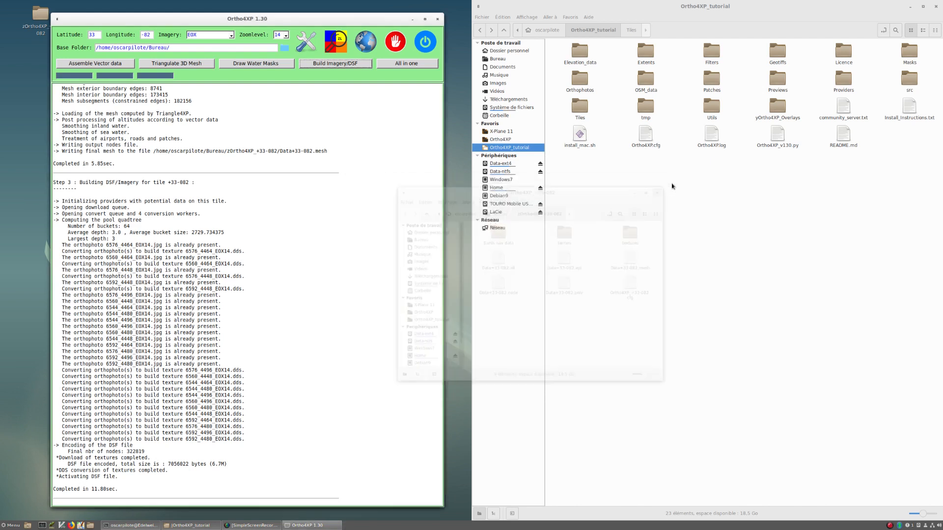
- Open the tiles collection and management map and place it beside the main Ortho4XP window
{"action": "left_click", "coordinate": [371, 51]}
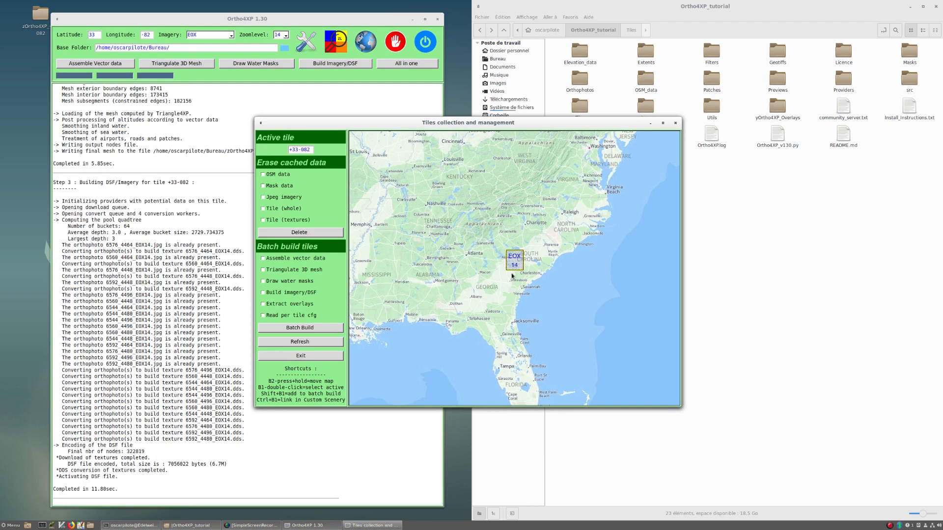
{"action": "left_click_drag", "start_coordinate": [475, 123], "coordinate": [669, 132]}
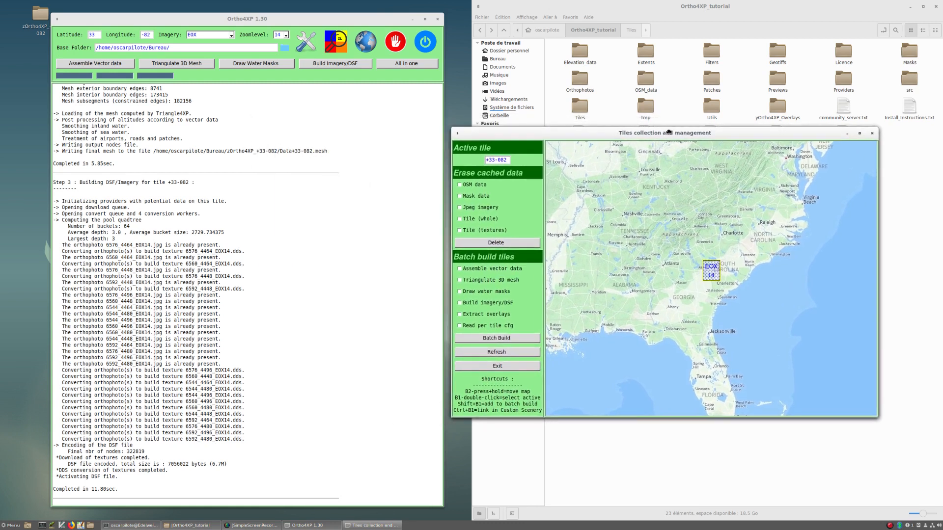
{"action": "left_click_drag", "start_coordinate": [580, 137], "coordinate": [599, 75]}
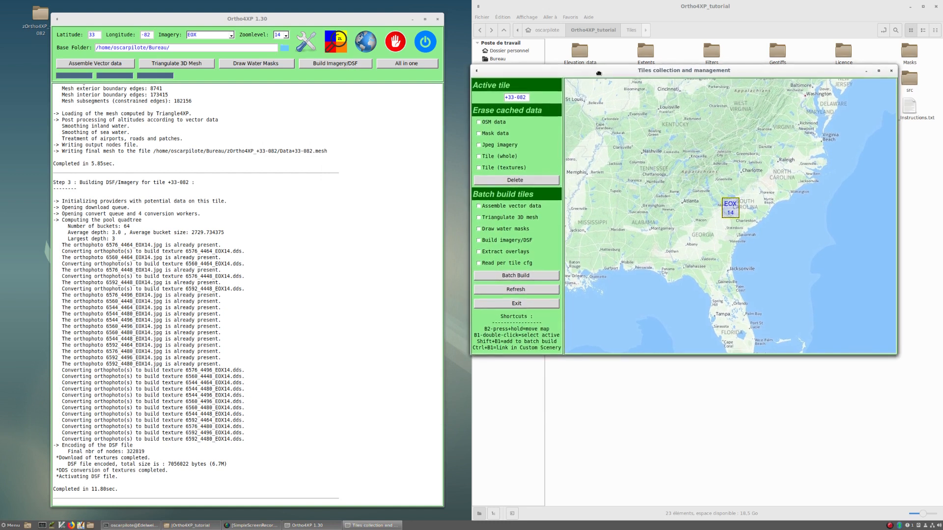
- Set custom_scenery_dir to /media/Home/X-Plane 11/Custom Scenery in the Ortho4XP configuration and apply it
{"action": "left_click", "coordinate": [307, 51]}
{"action": "left_click_drag", "start_coordinate": [403, 132], "coordinate": [190, 152]}
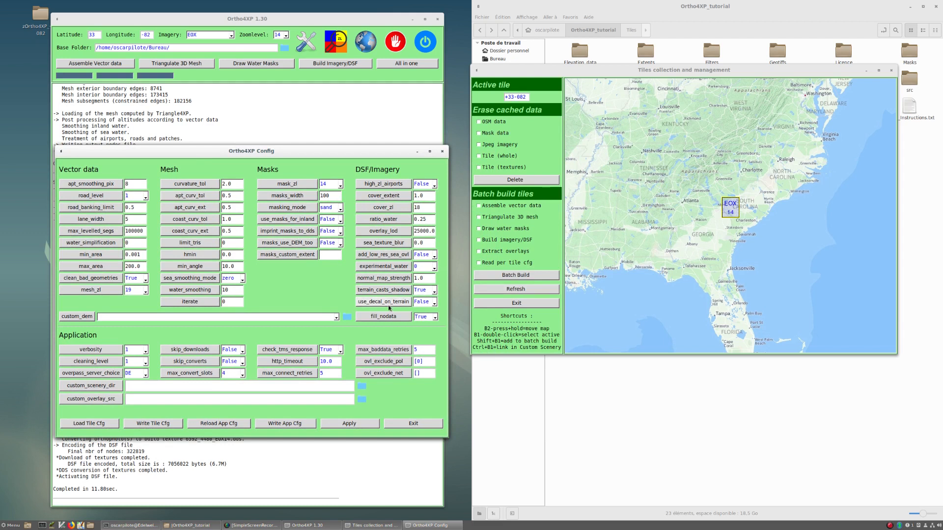
{"action": "left_click", "coordinate": [232, 386]}
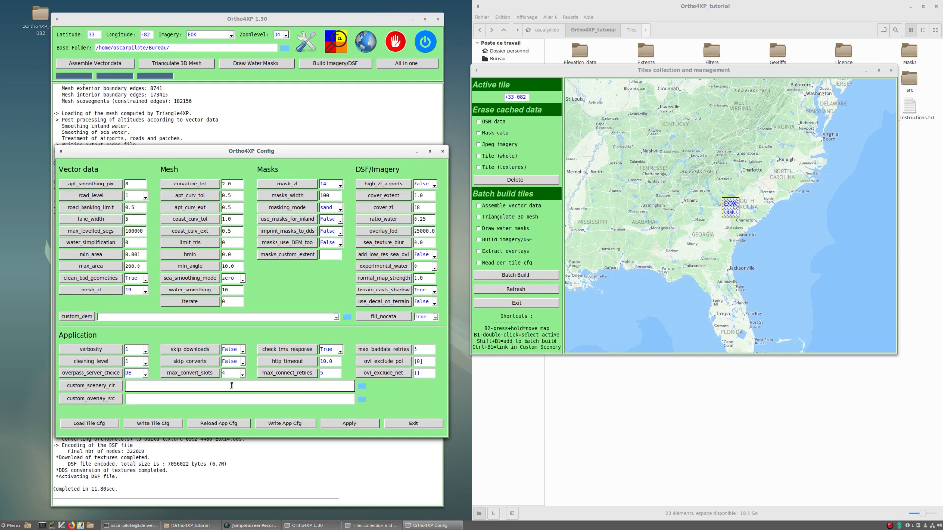
{"action": "type", "text": "/media/Home/X-Plane 11/Custom Scenery"}
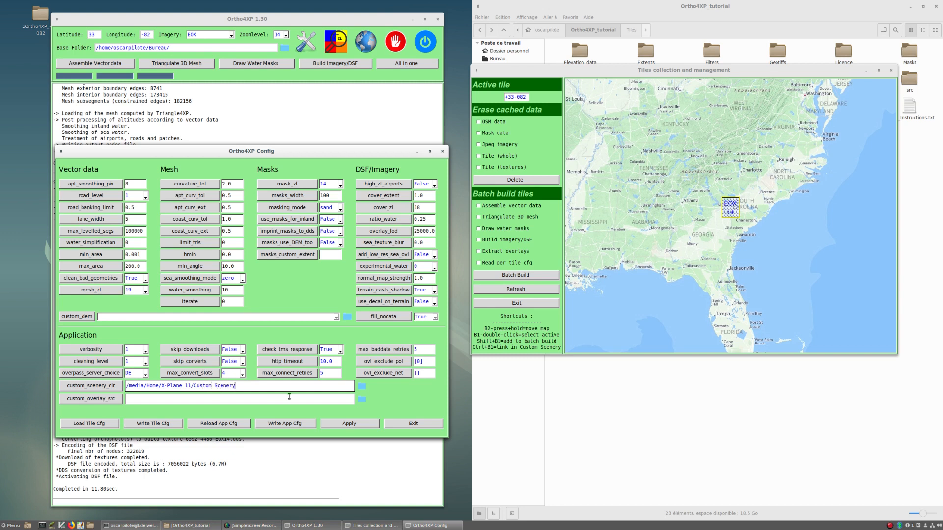
{"action": "left_click", "coordinate": [353, 426]}
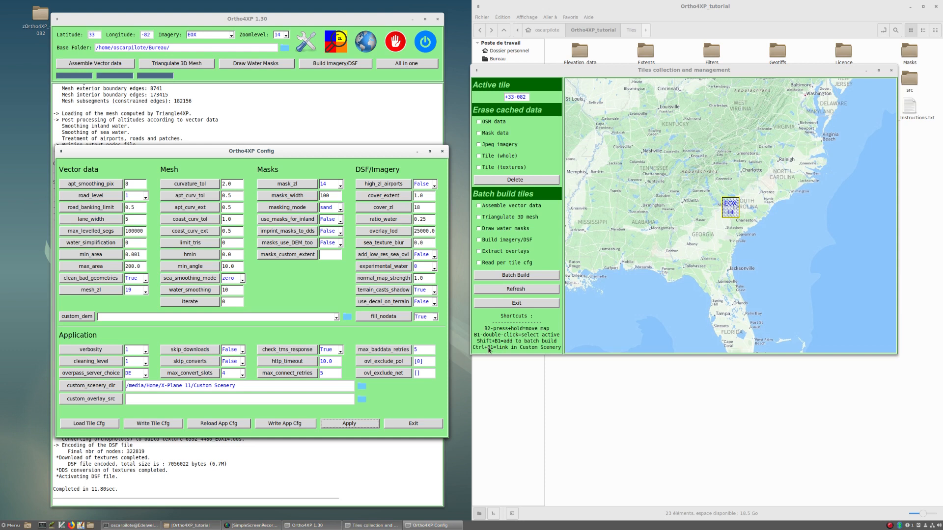
- Toggle the Custom Scenery link of tile +33-082 on the tile map, and close the configuration and tile management windows
{"action": "left_click", "coordinate": [735, 208]}
{"action": "left_click", "coordinate": [735, 210]}
{"action": "left_click", "coordinate": [735, 210]}
{"action": "left_click", "coordinate": [734, 210]}
{"action": "left_click", "coordinate": [34, 16]}
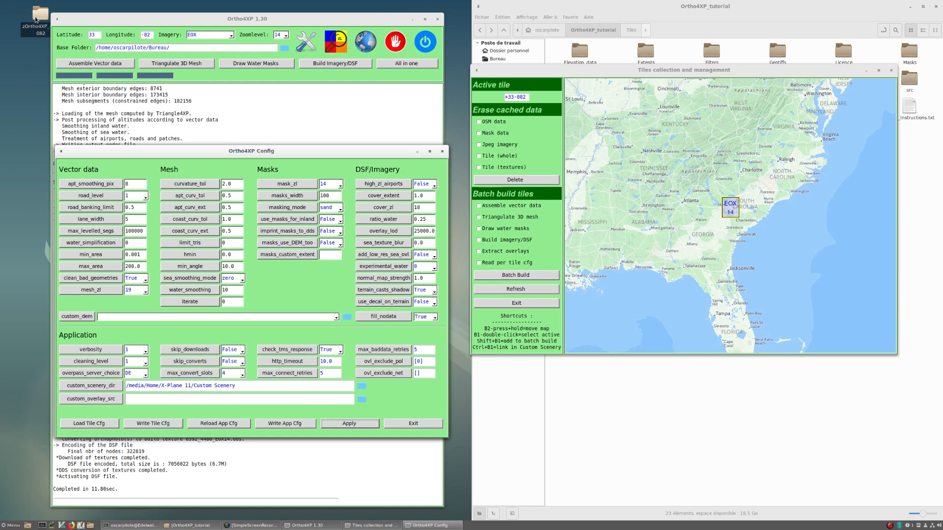
{"action": "left_click", "coordinate": [736, 211]}
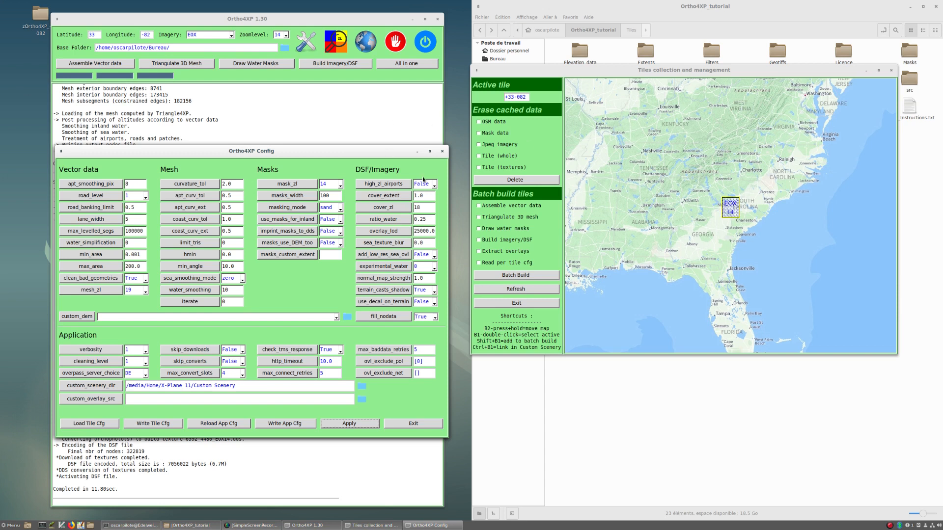
{"action": "left_click", "coordinate": [400, 424]}
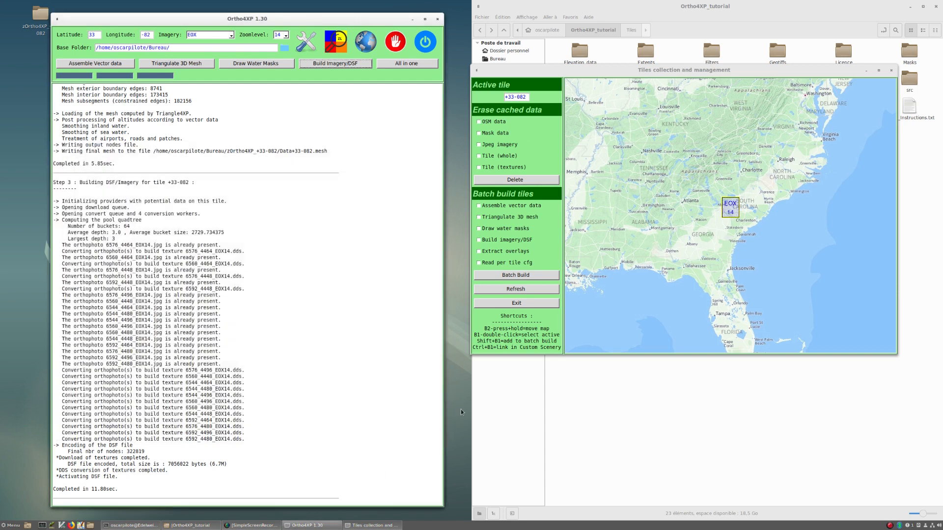
{"action": "left_click", "coordinate": [515, 302]}
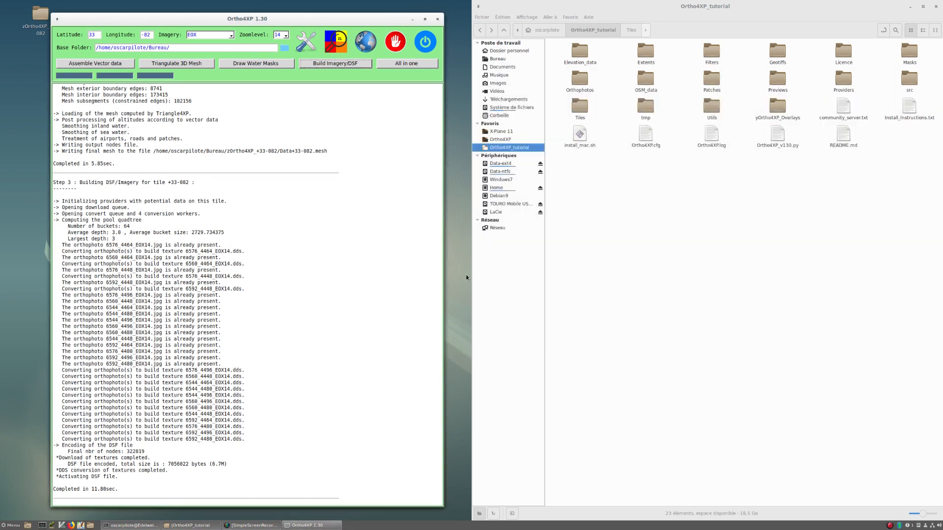